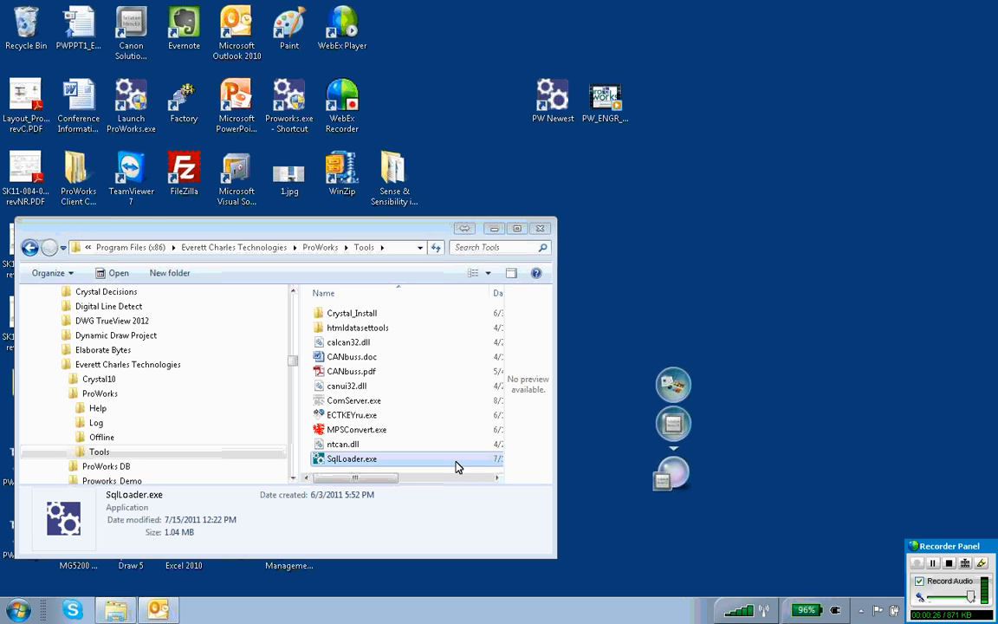
Close the Tools folder window and check the computer name in the computer's system properties
click(539, 228)
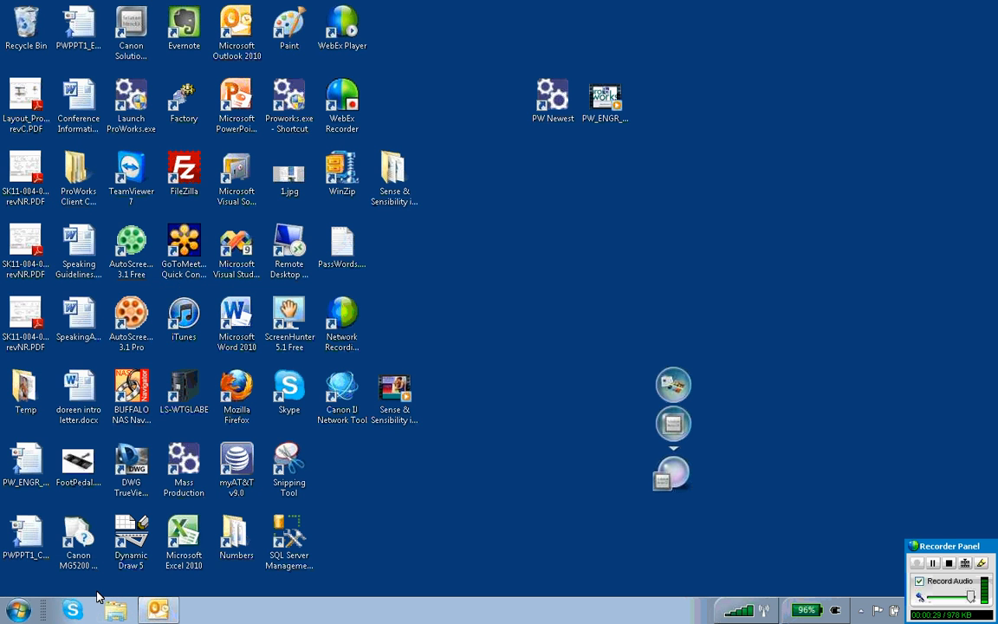
click(18, 610)
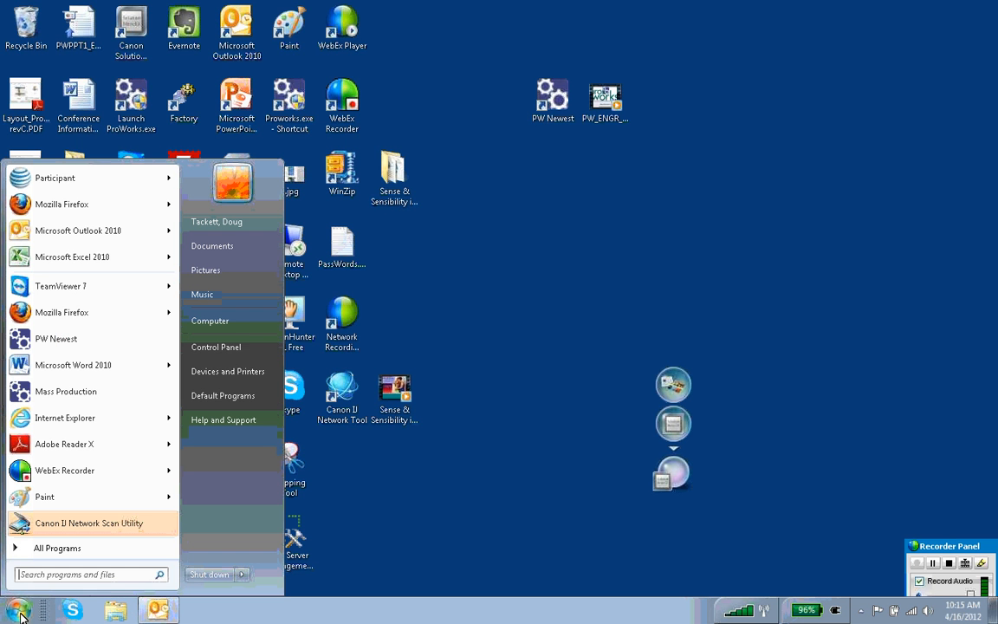
right_click(223, 324)
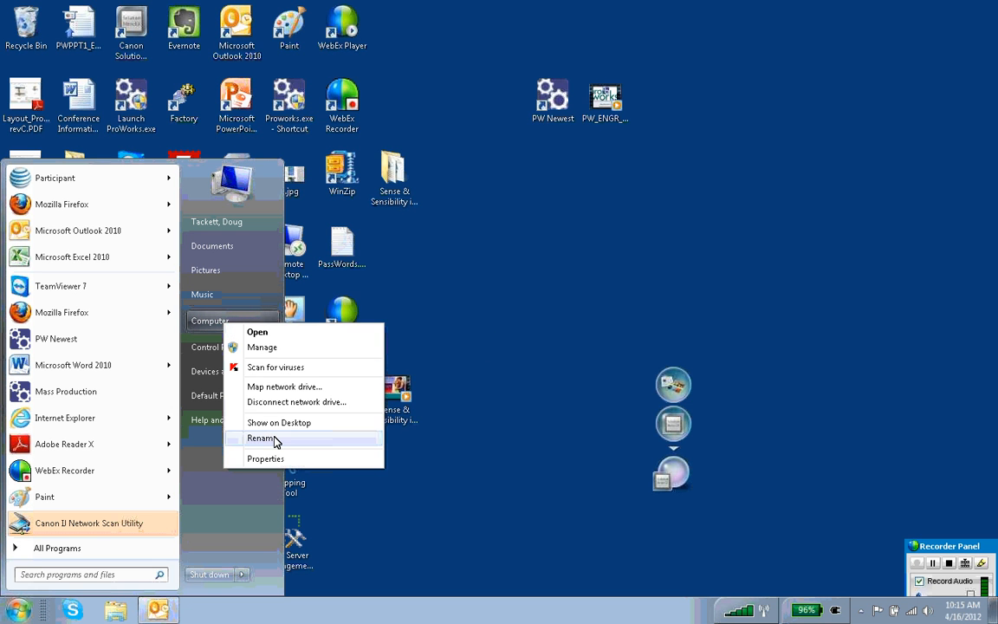
click(277, 459)
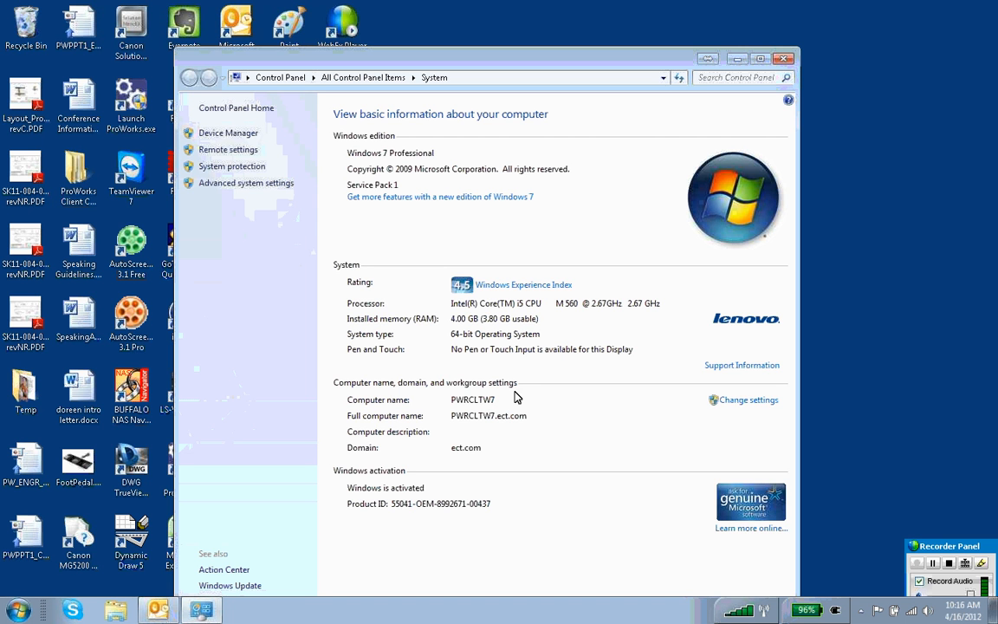
click(784, 59)
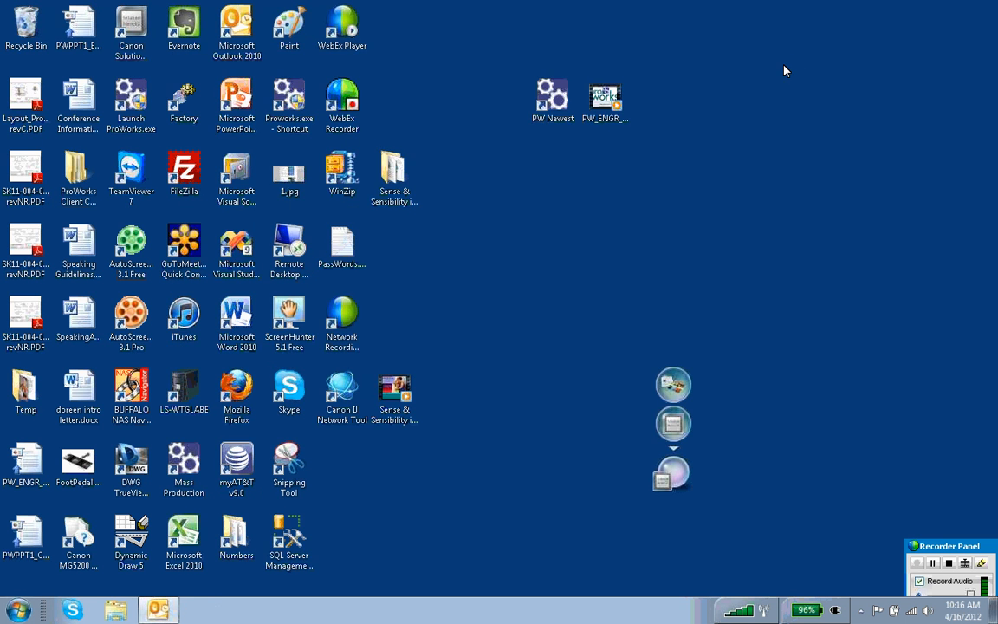
Open the Program Files (x86) folder on the Windows7_OS (C:) drive in Windows Explorer
click(122, 613)
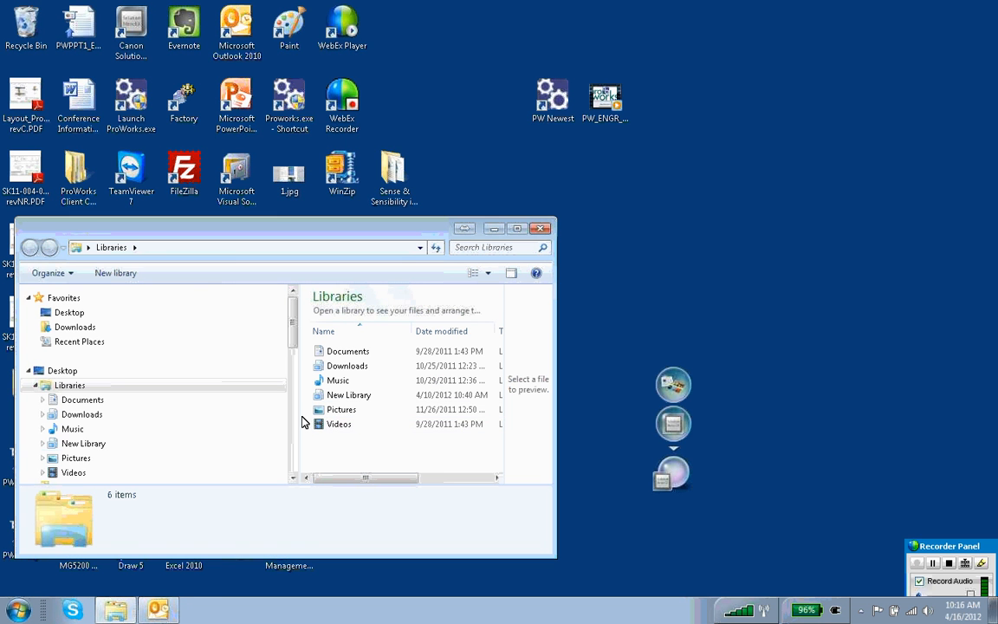
drag(291, 339, 287, 375)
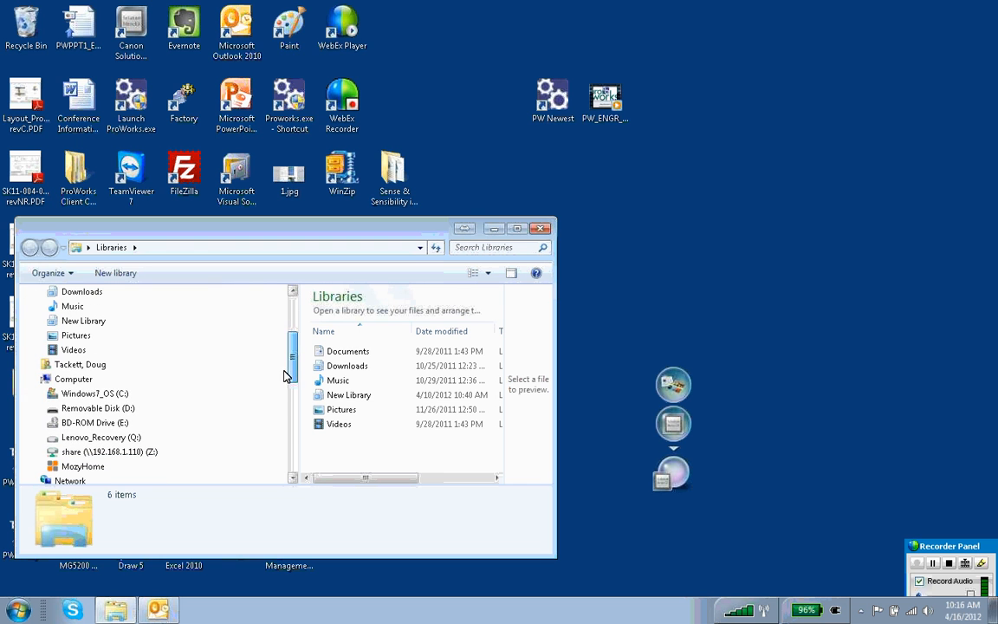
click(108, 394)
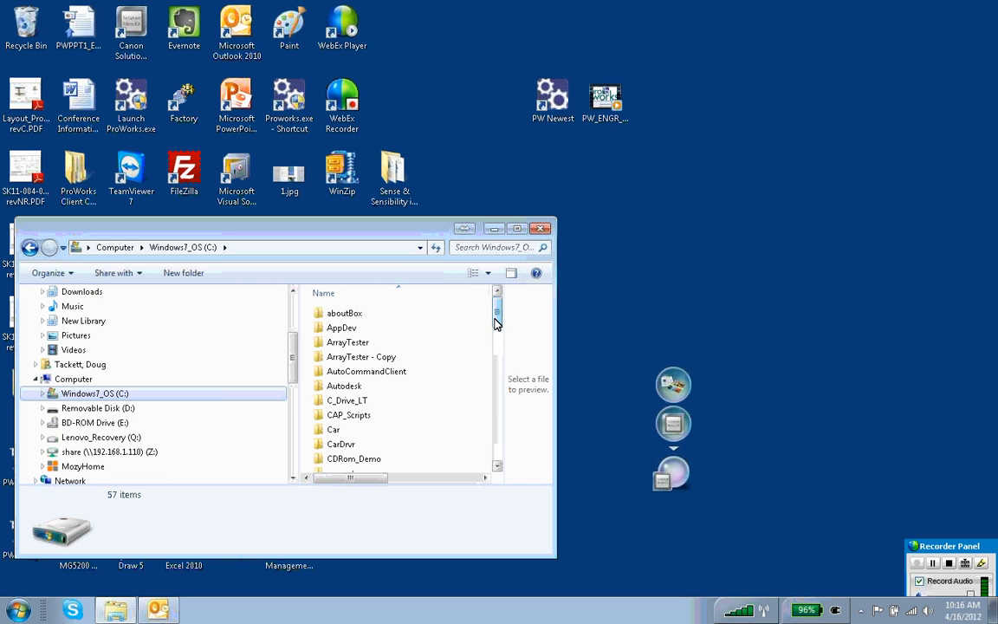
drag(496, 319, 498, 403)
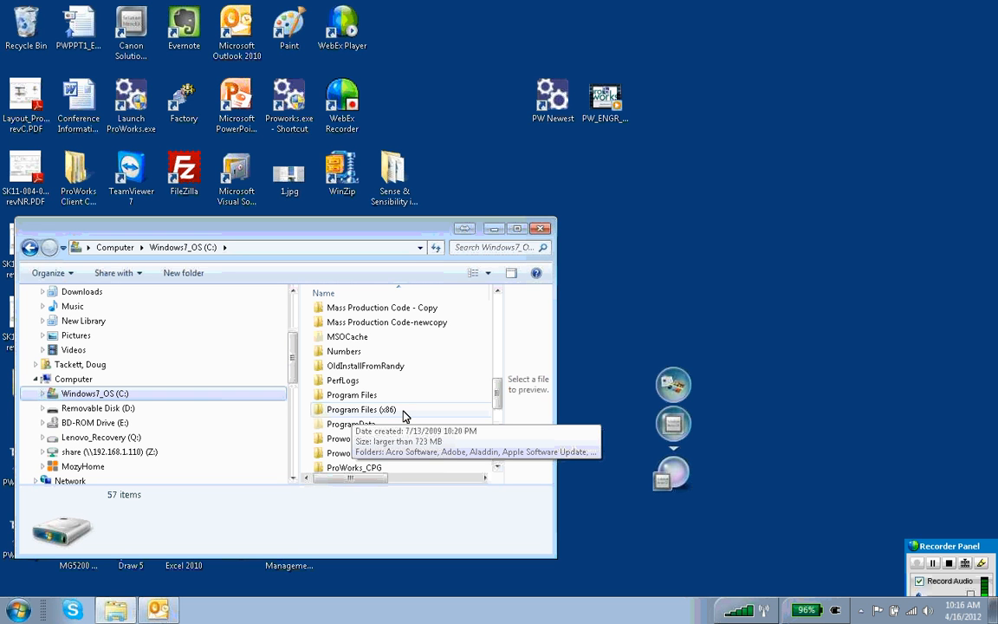
click(352, 416)
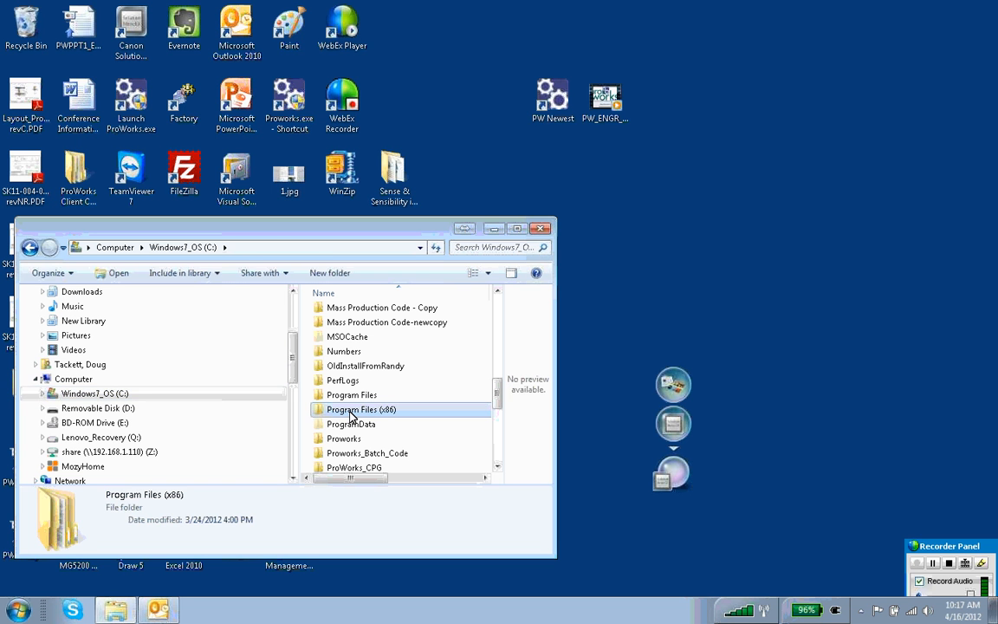
double_click(352, 416)
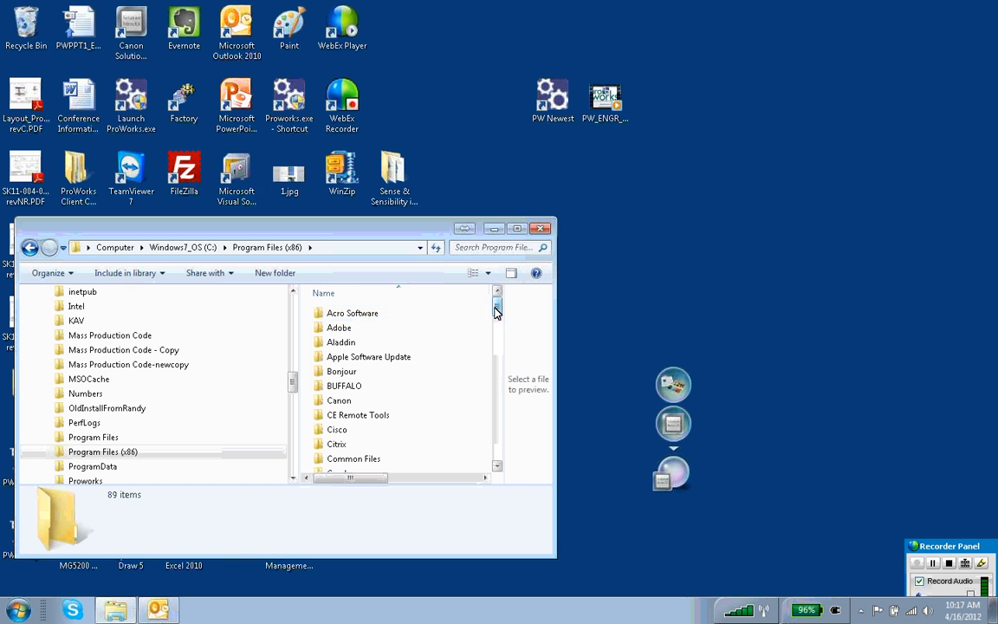
Launch SqlLoader.exe from the Tools folder of Everett Charles Technologies\ProWorks and move its window clear of the folder window
drag(496, 308, 495, 327)
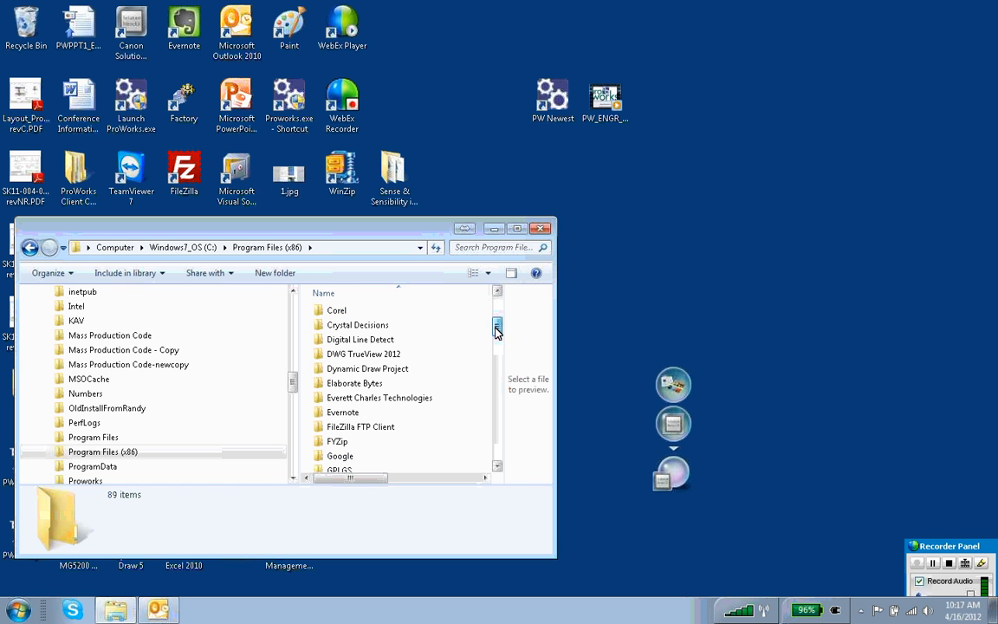
double_click(401, 398)
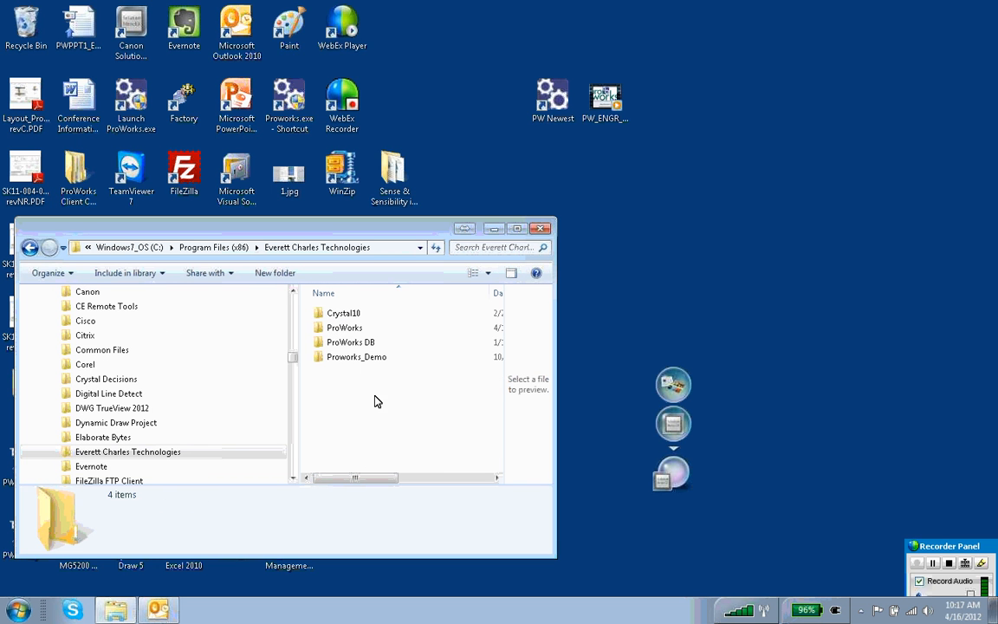
click(355, 335)
double_click(355, 335)
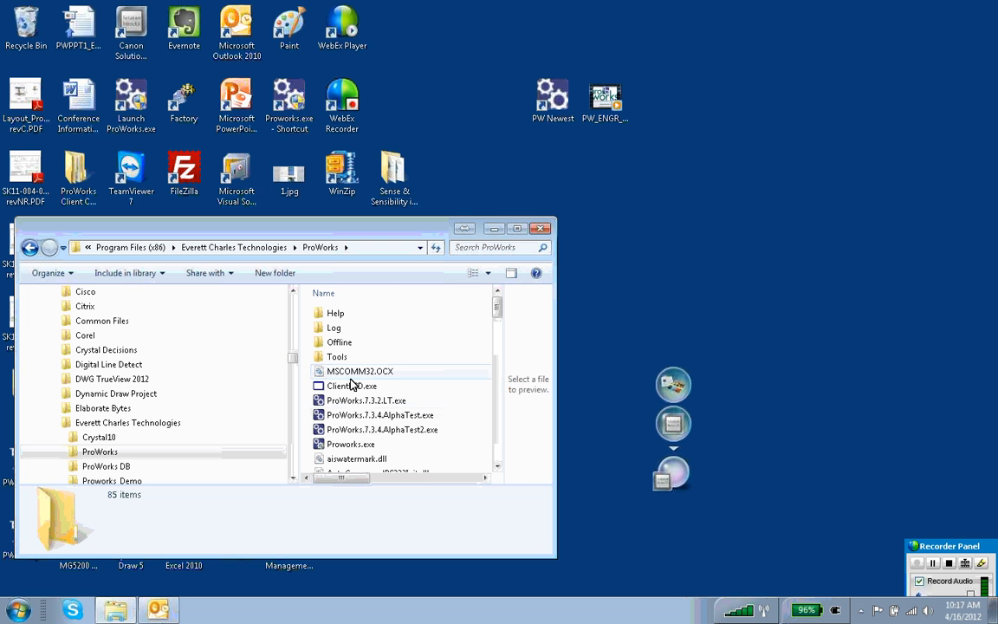
mouse_move(498, 310)
mouse_down()
mouse_move(498, 340)
mouse_move(497, 308)
mouse_up()
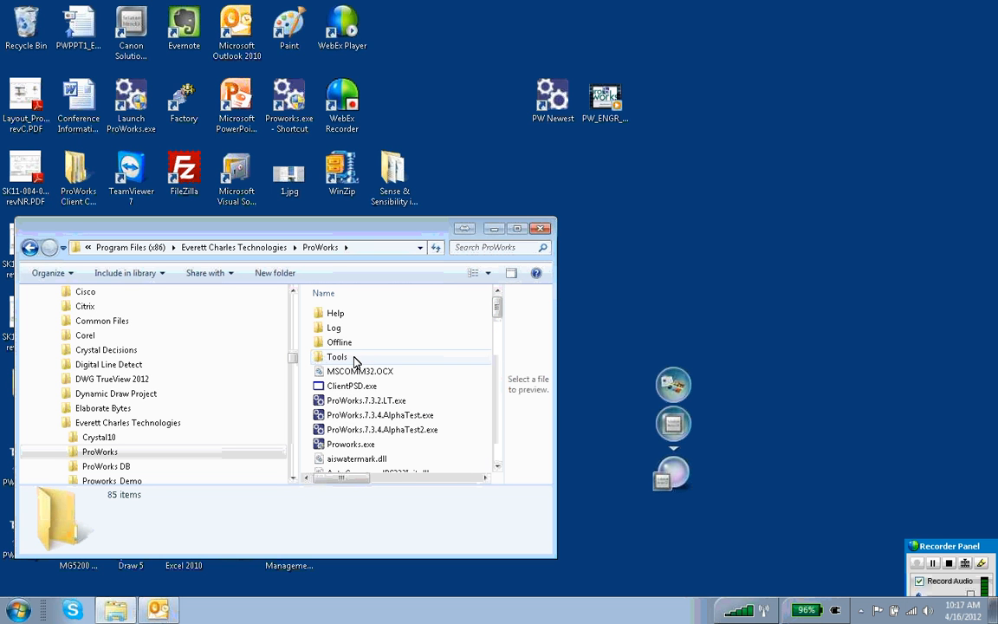
double_click(338, 357)
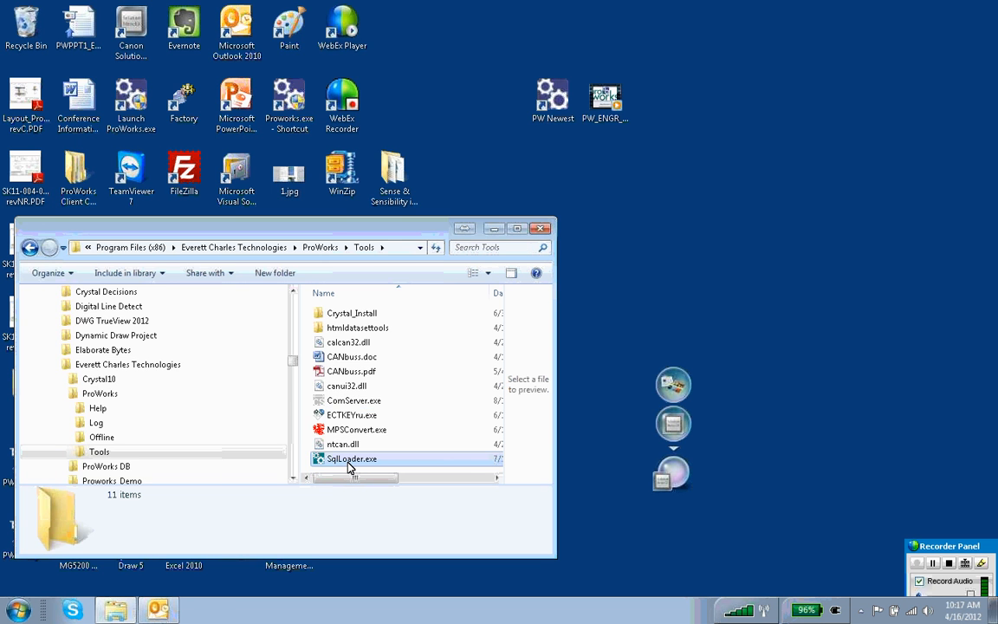
double_click(347, 459)
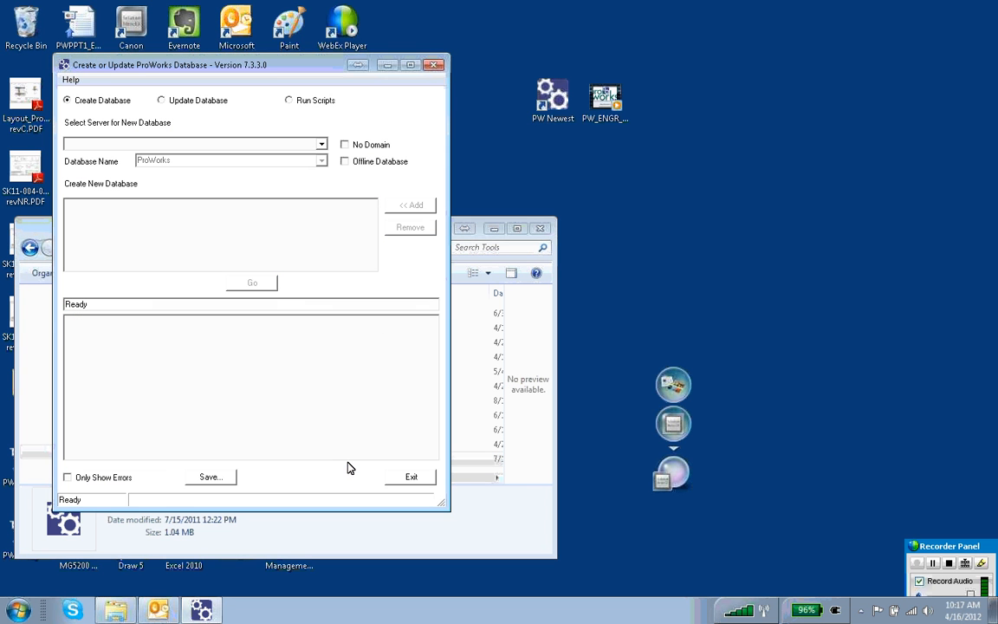
drag(271, 69, 461, 50)
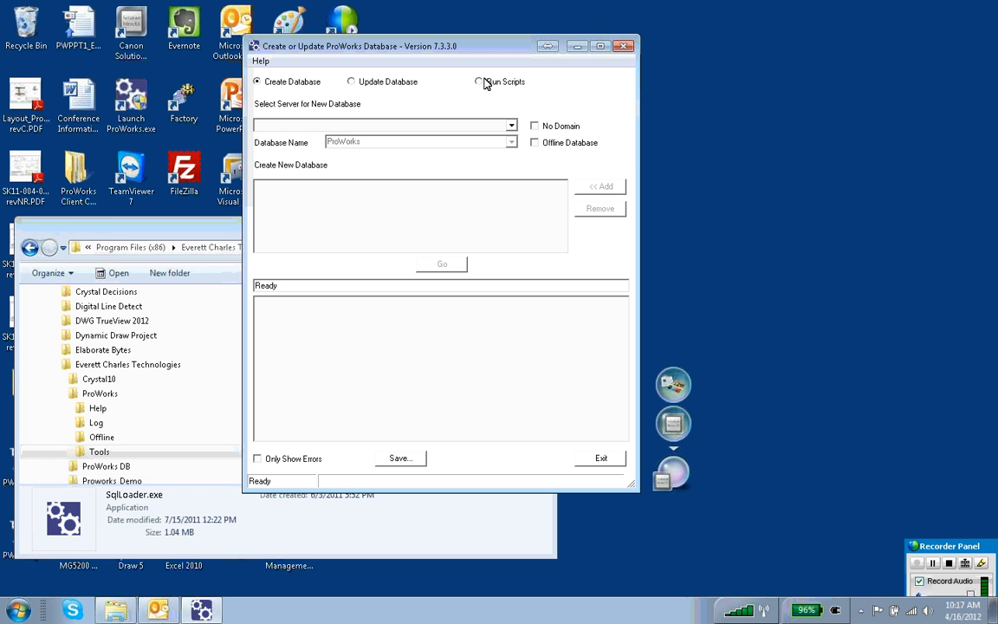
Try to list the databases on server PWRCLTW7 for the new database
click(284, 125)
text(PWRCLTW7)
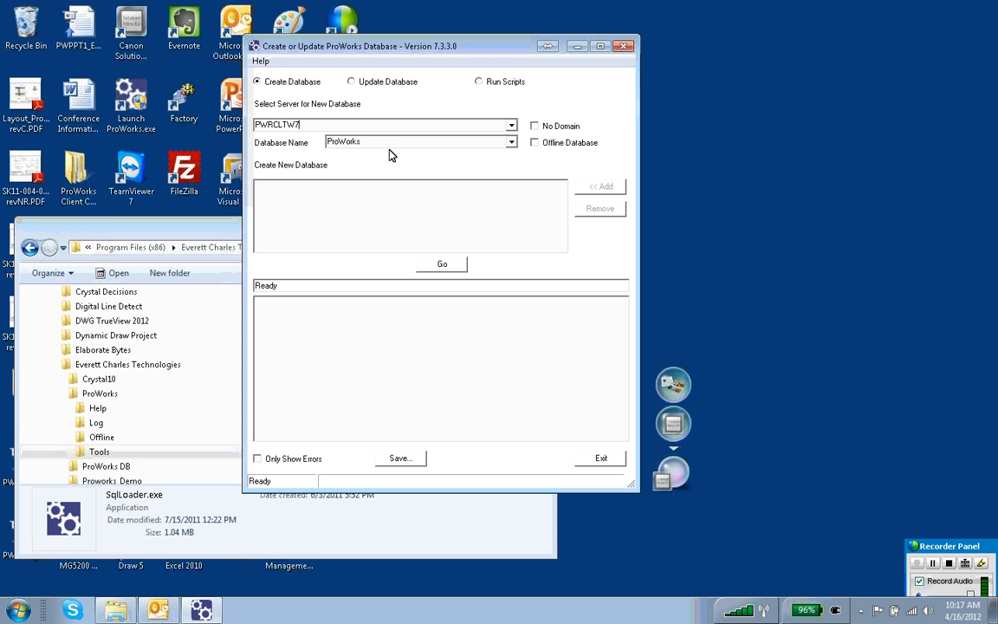
click(511, 143)
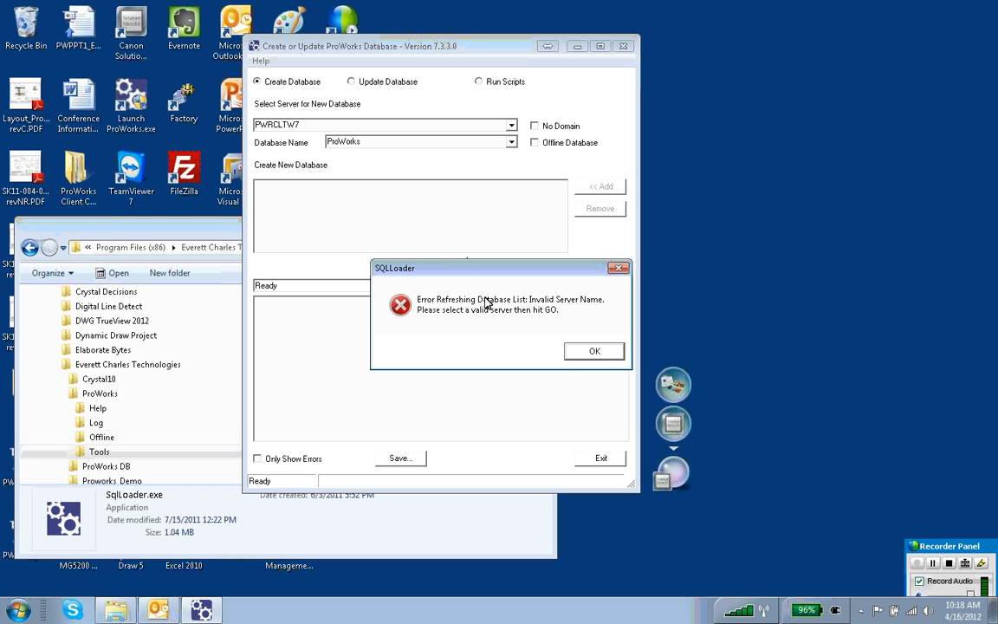
click(589, 352)
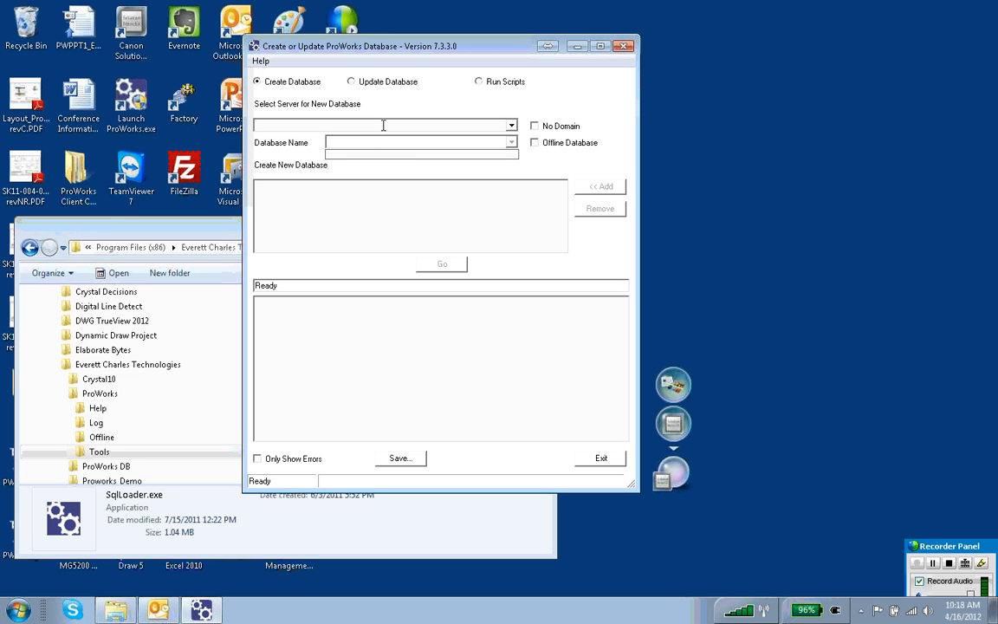
Set the server for the new database to PWRCLTW7 and show its existing databases
text(PWRCLTW7)
click(510, 142)
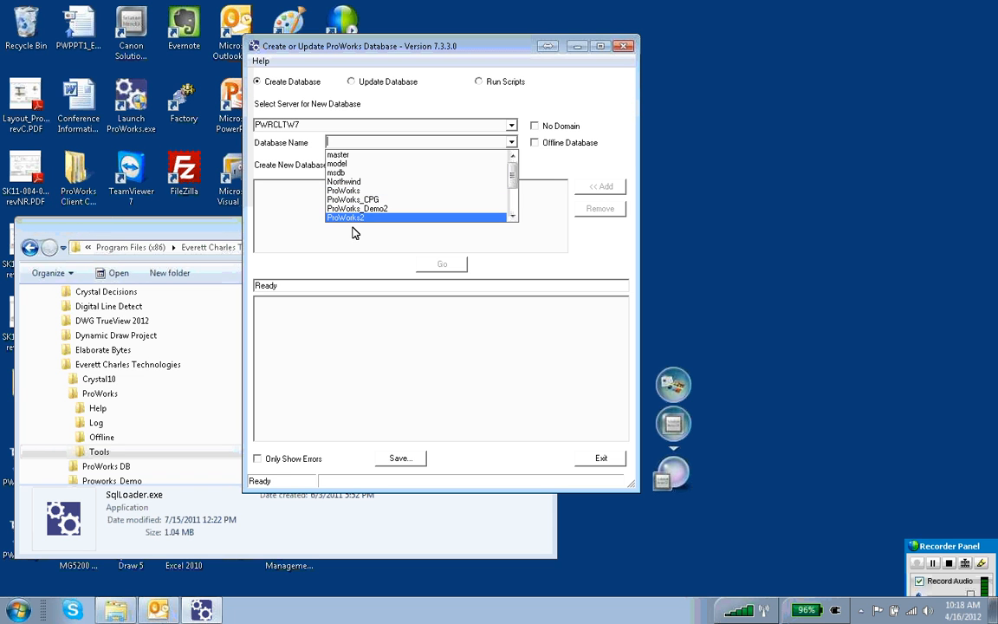
Name the new database PROWORKS99 and start creating it
click(375, 141)
text(PRO)
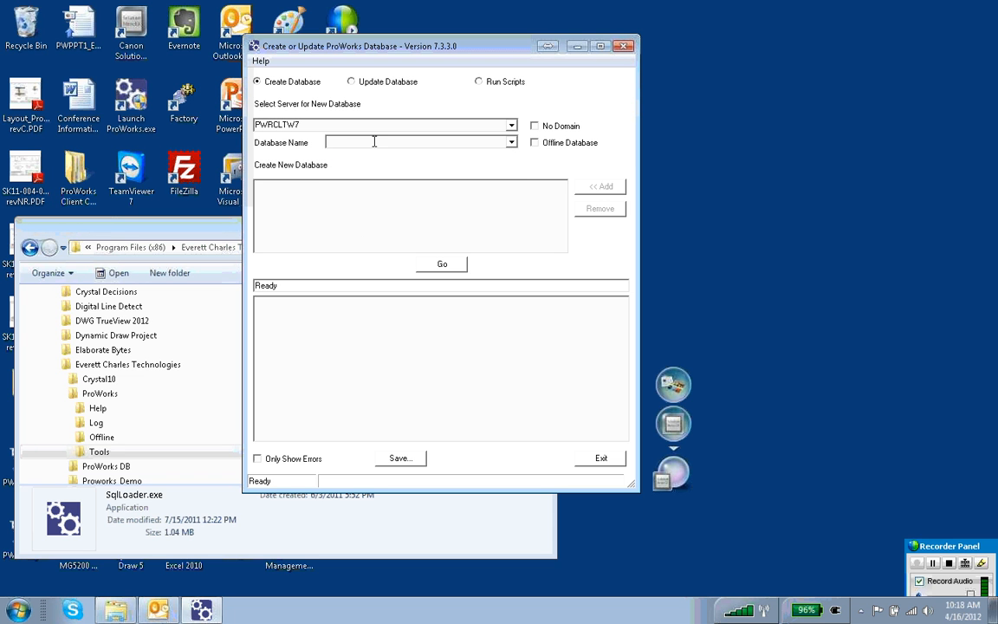
text(WORKS99)
click(442, 265)
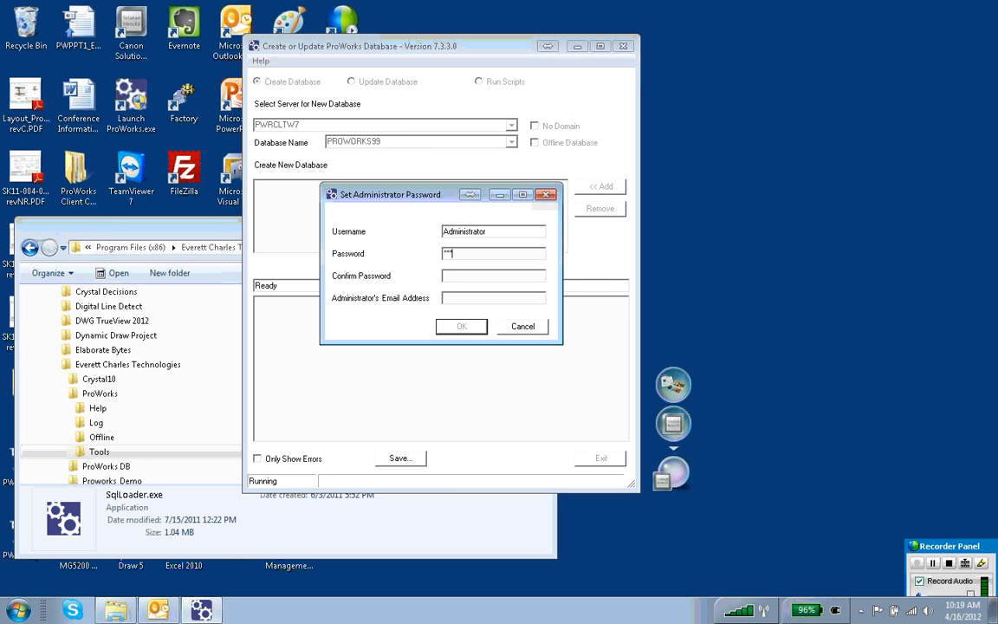
Set and confirm the Administrator password, enter the administrator's email address and accept the account details
text(******)
key(Tab)
text(*****)
key(Tab)
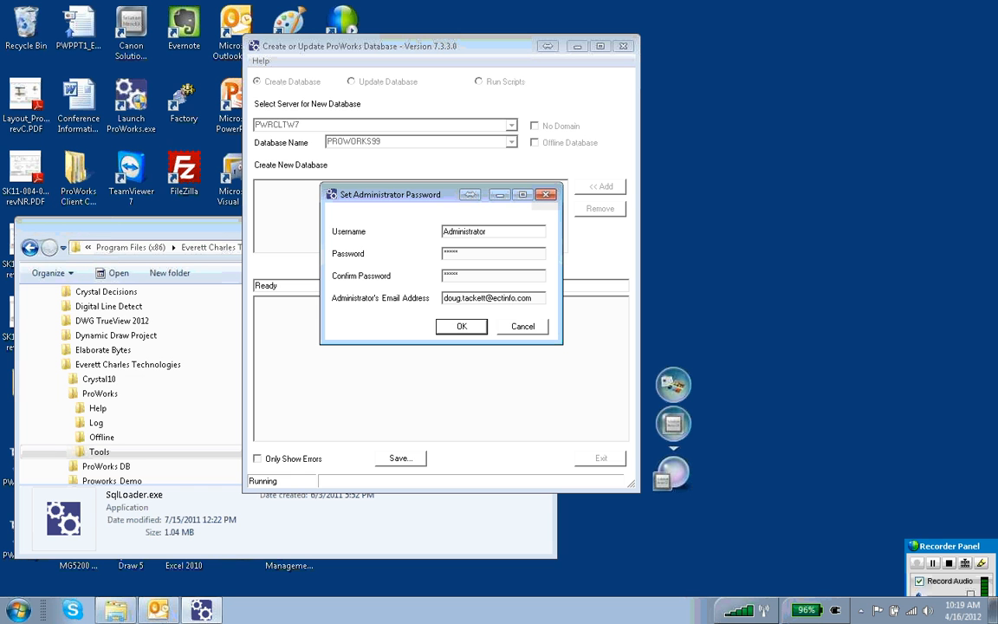
click(461, 326)
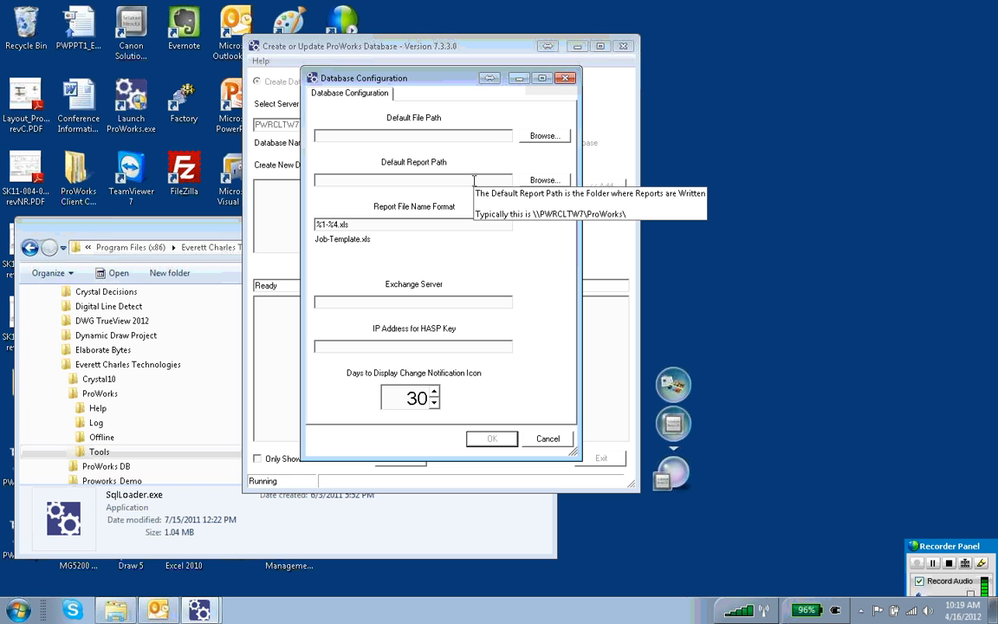
Set the default file path of the database configuration to the Proworks folder on the C: drive
click(543, 138)
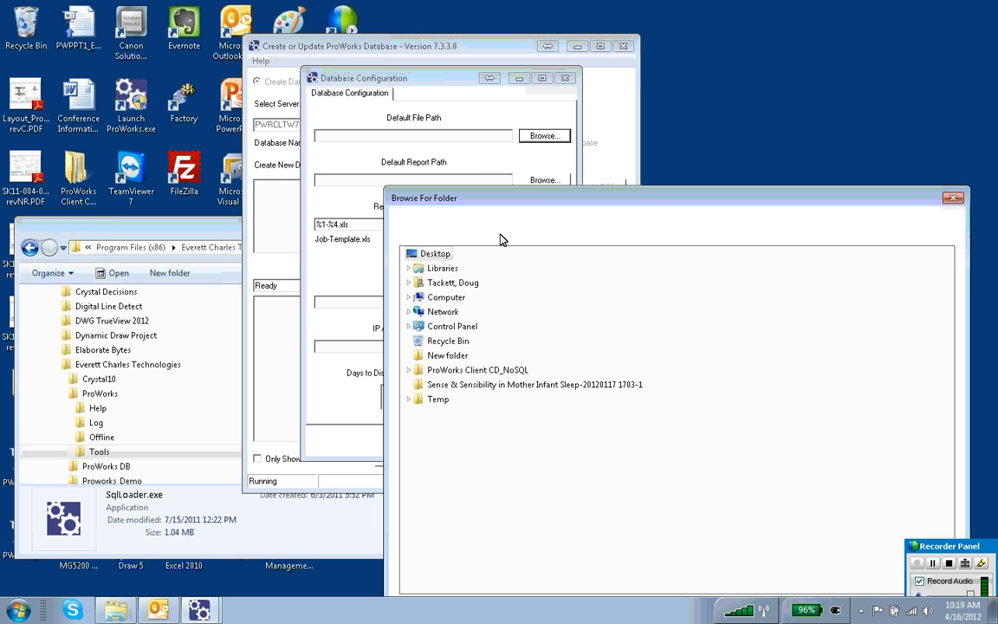
click(457, 299)
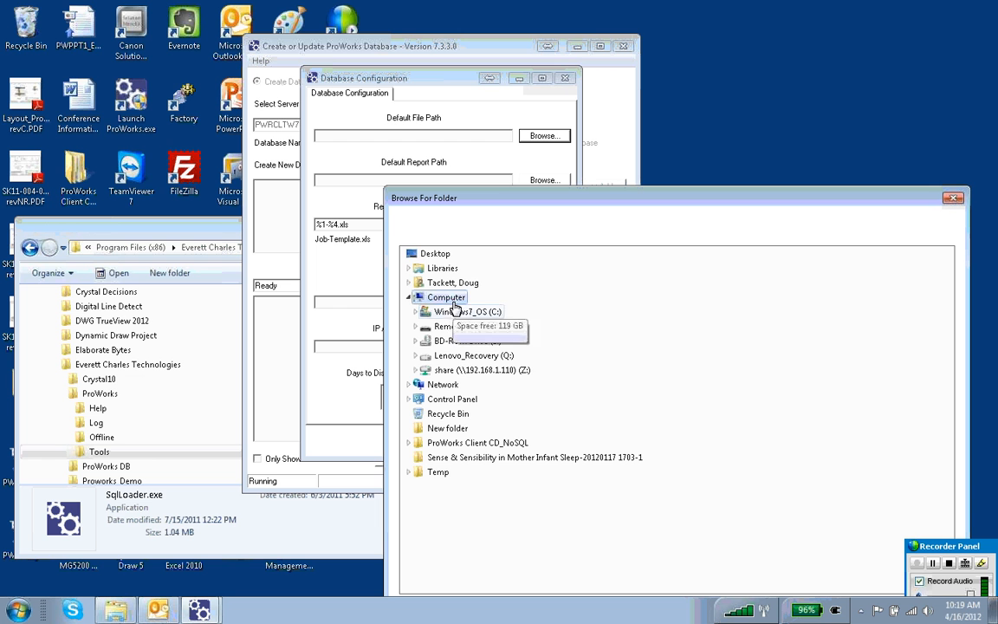
click(479, 316)
scroll(479, 320, down, 3)
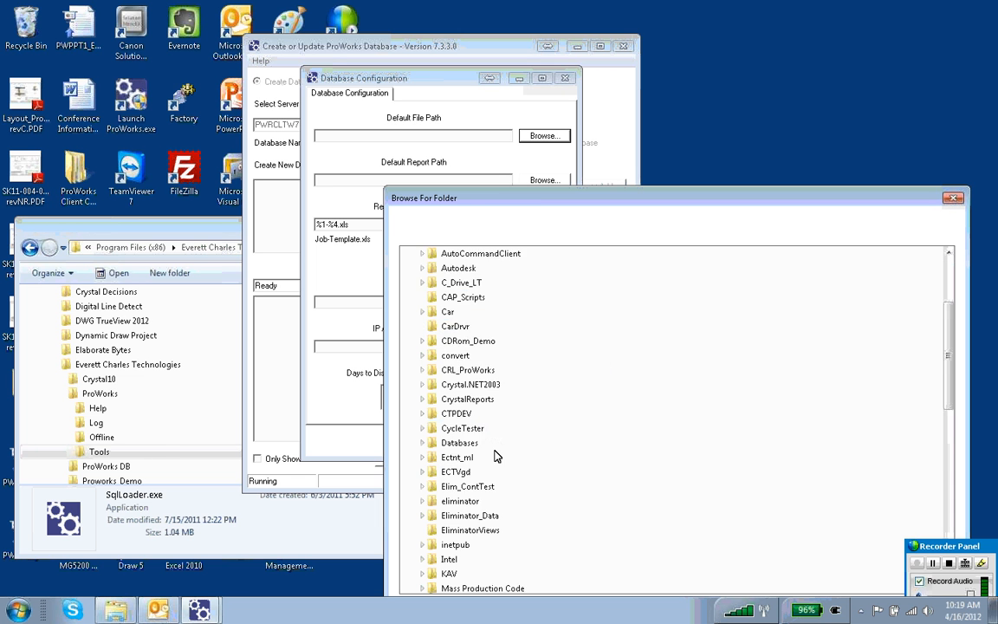
scroll(479, 480, down, 4)
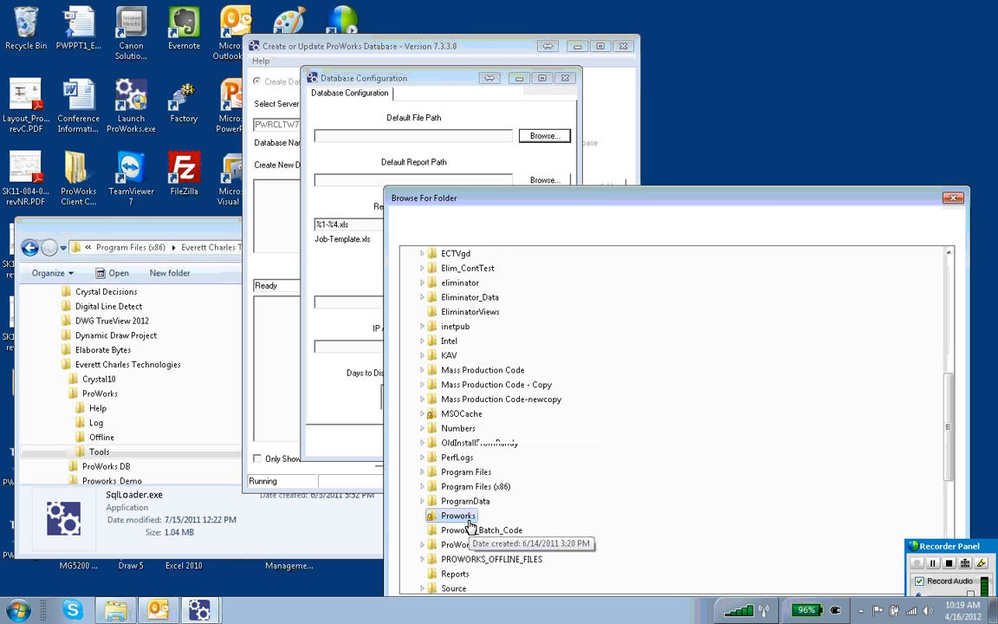
click(470, 521)
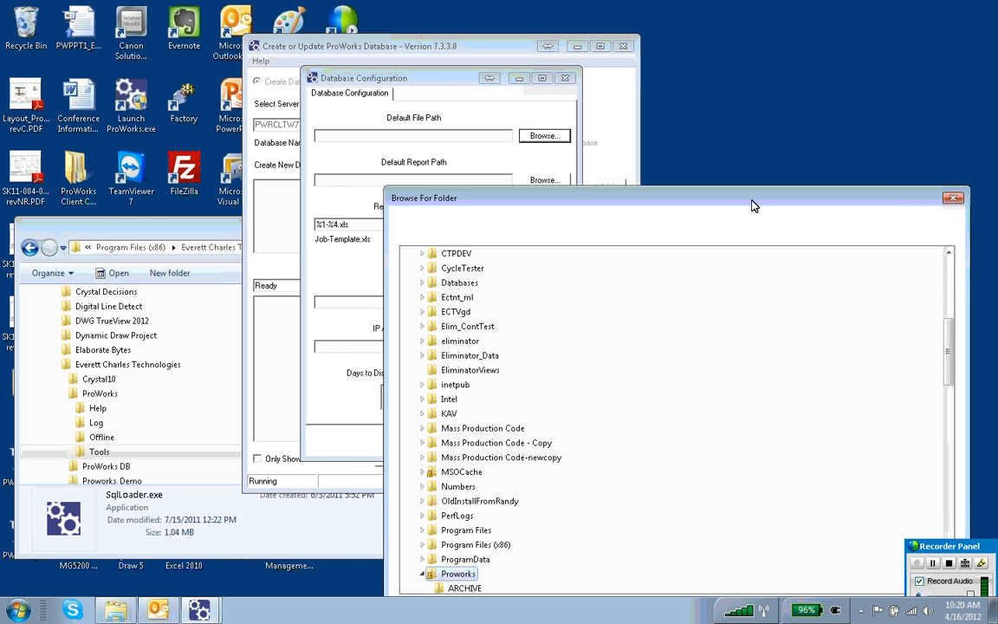
drag(753, 206, 686, 117)
click(804, 525)
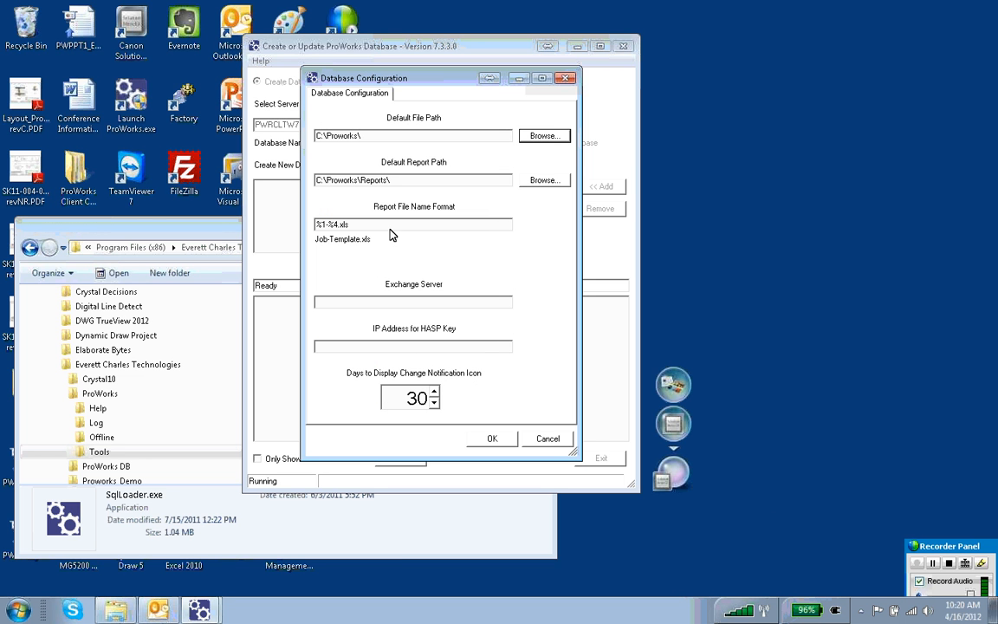
Accept the database configuration with the HASP key IP address left blank, and exit the database loader once creation finishes
mouse_move(378, 180)
click(373, 344)
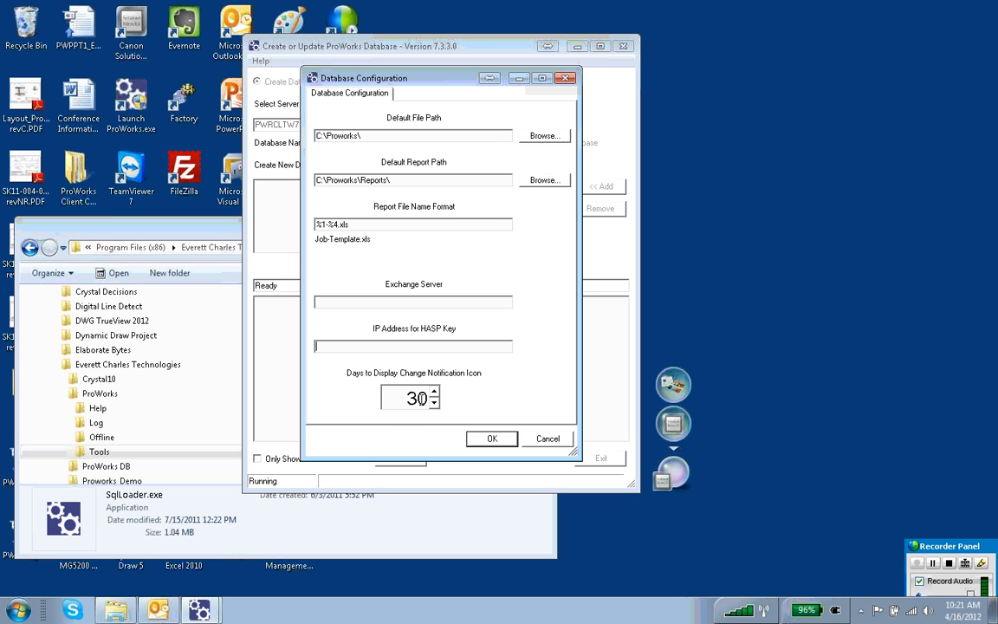
click(498, 441)
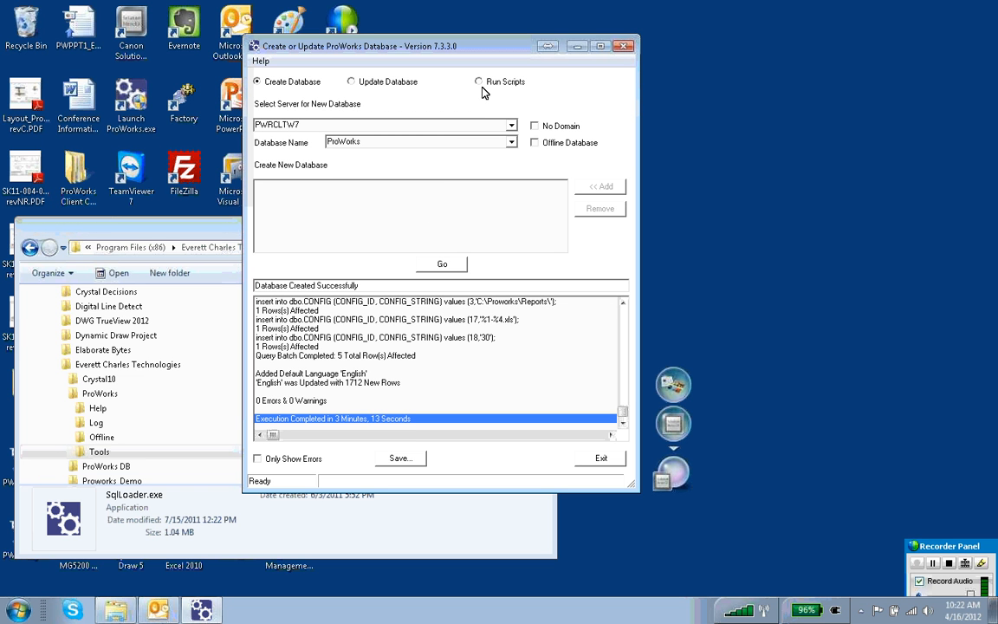
click(610, 462)
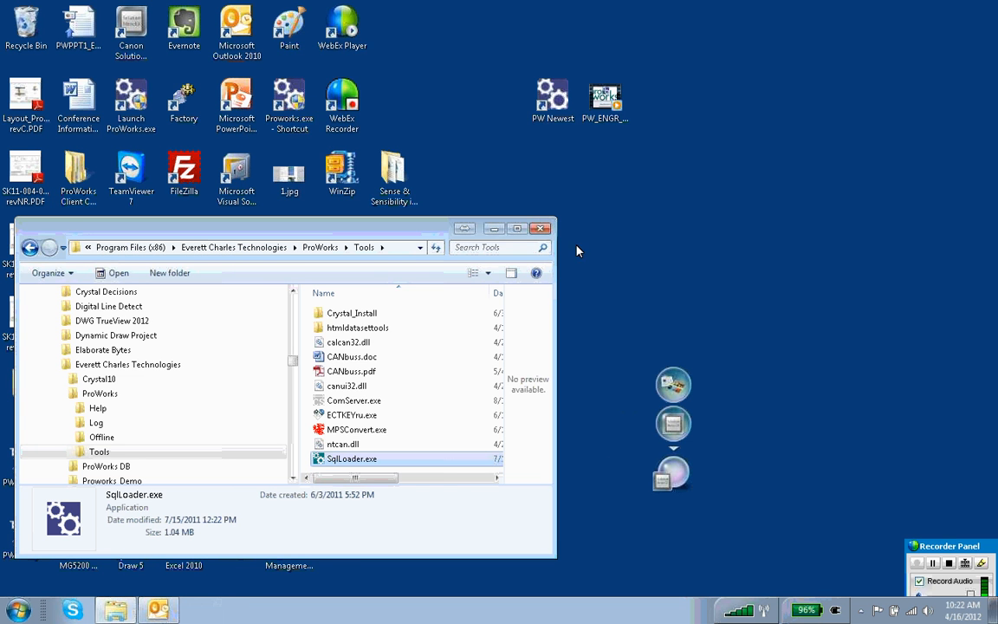
Close the Tools folder, launch ProWorks from the PW Newest shortcut, and check the databases offered in the expanded login options
click(542, 229)
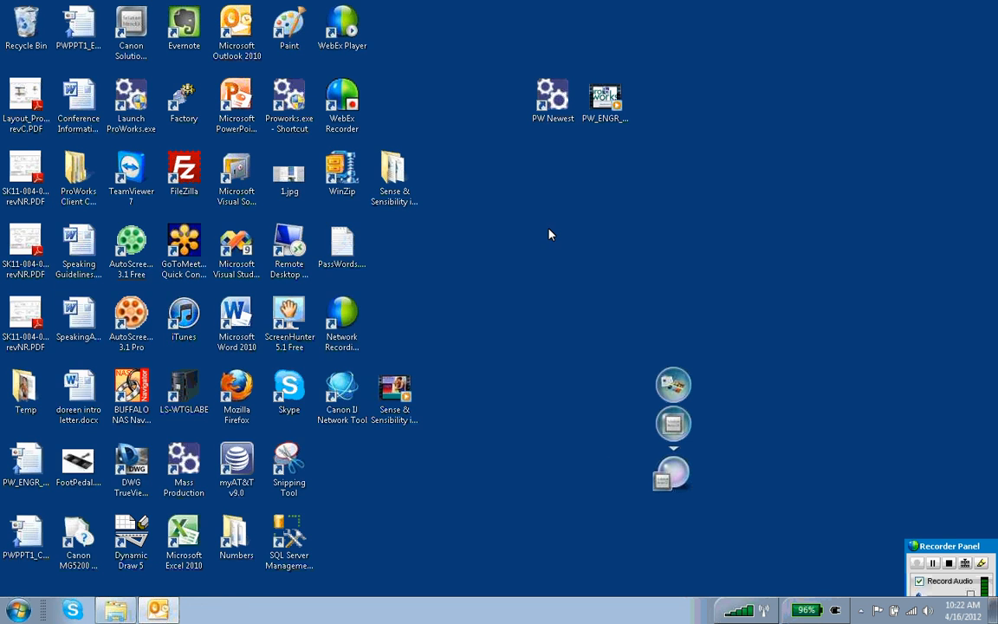
double_click(557, 104)
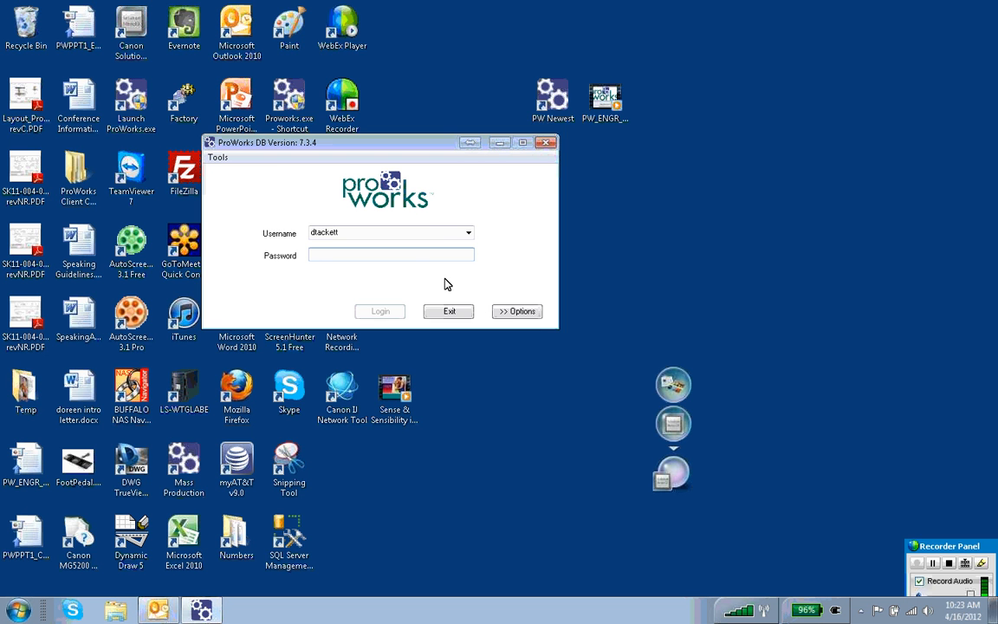
click(521, 312)
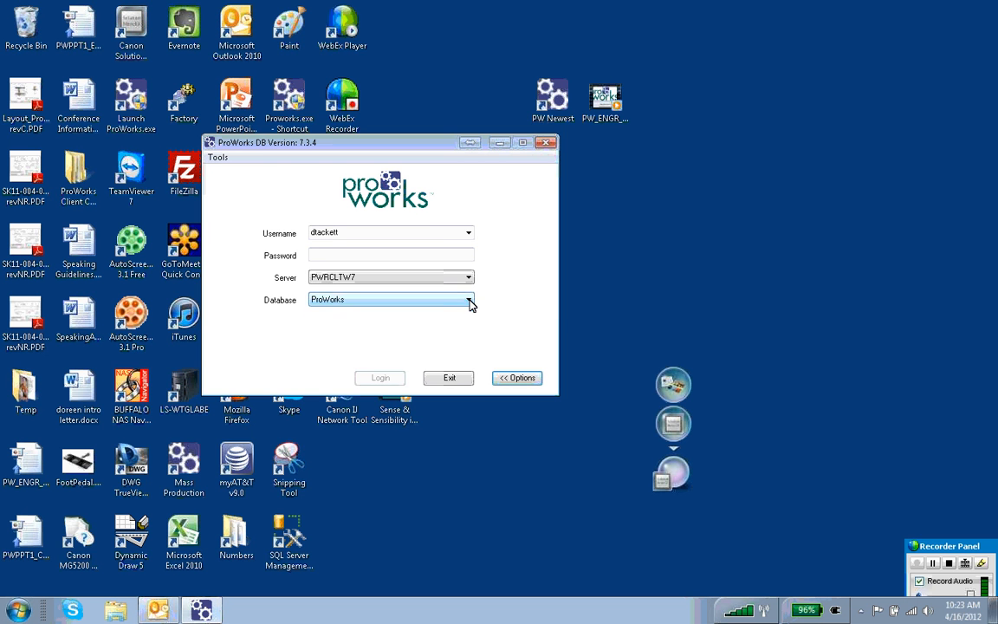
click(470, 301)
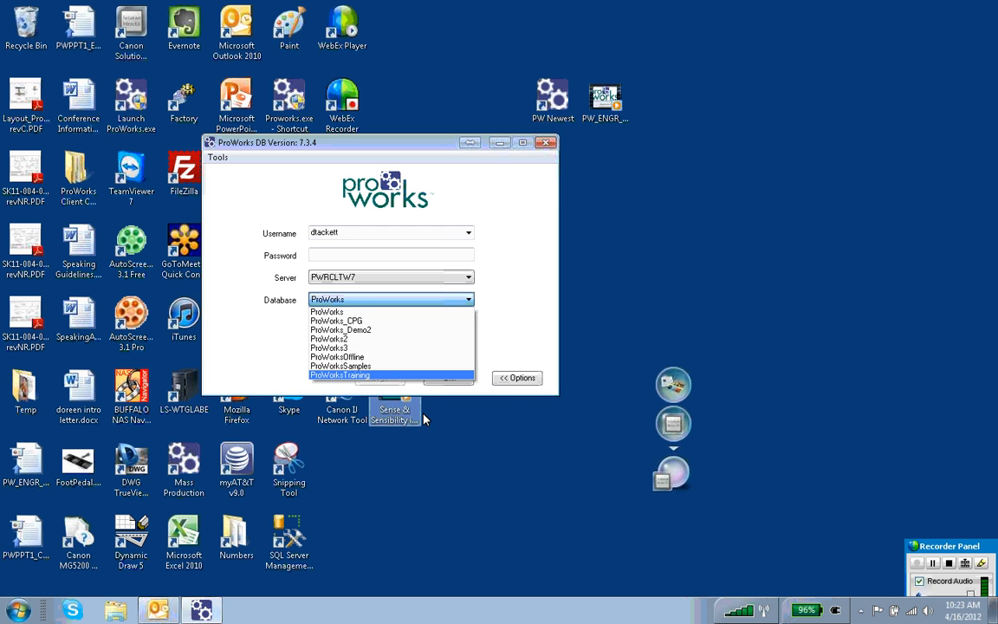
click(516, 332)
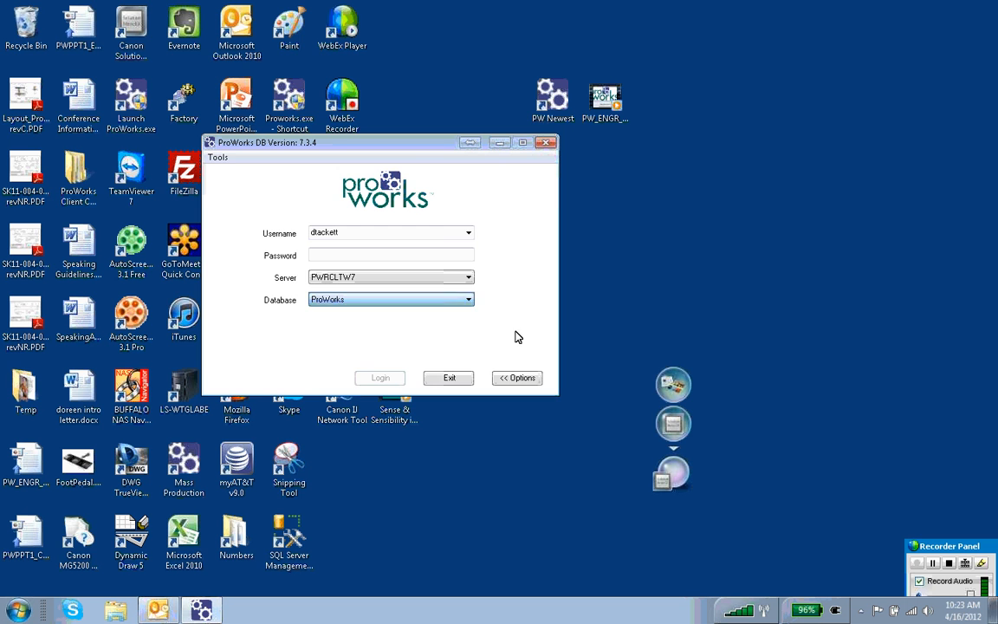
Refresh the database list for server PWRCLTW7 and choose PROWORKS99 as the login database
click(213, 156)
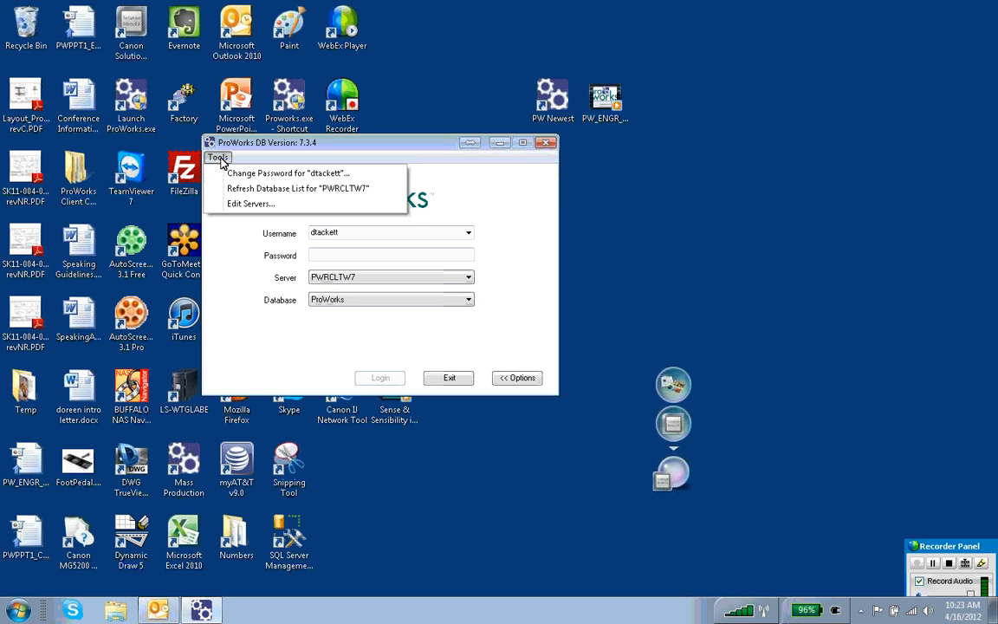
click(257, 190)
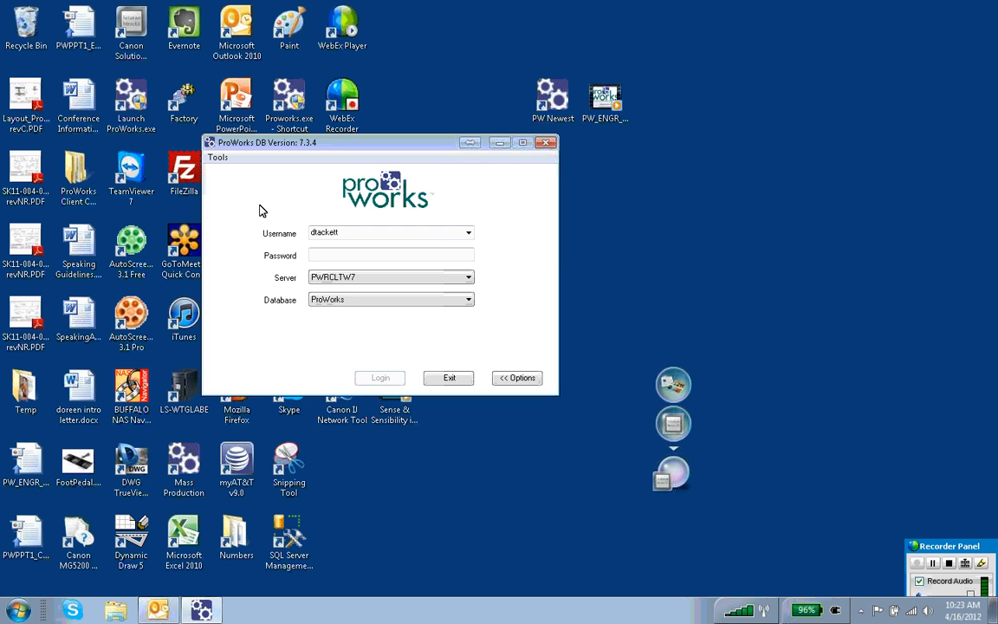
click(469, 300)
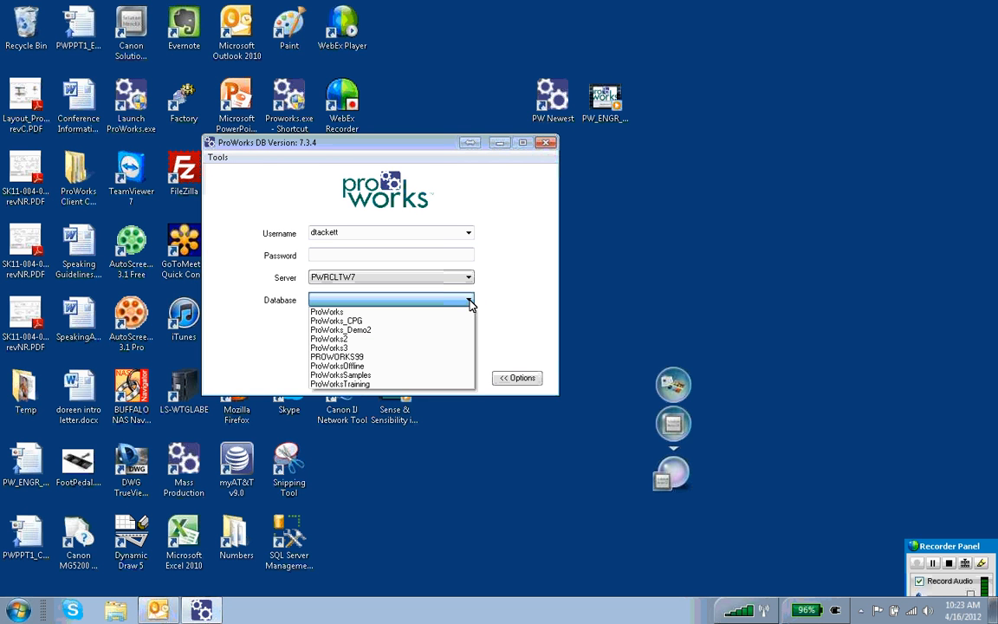
click(363, 357)
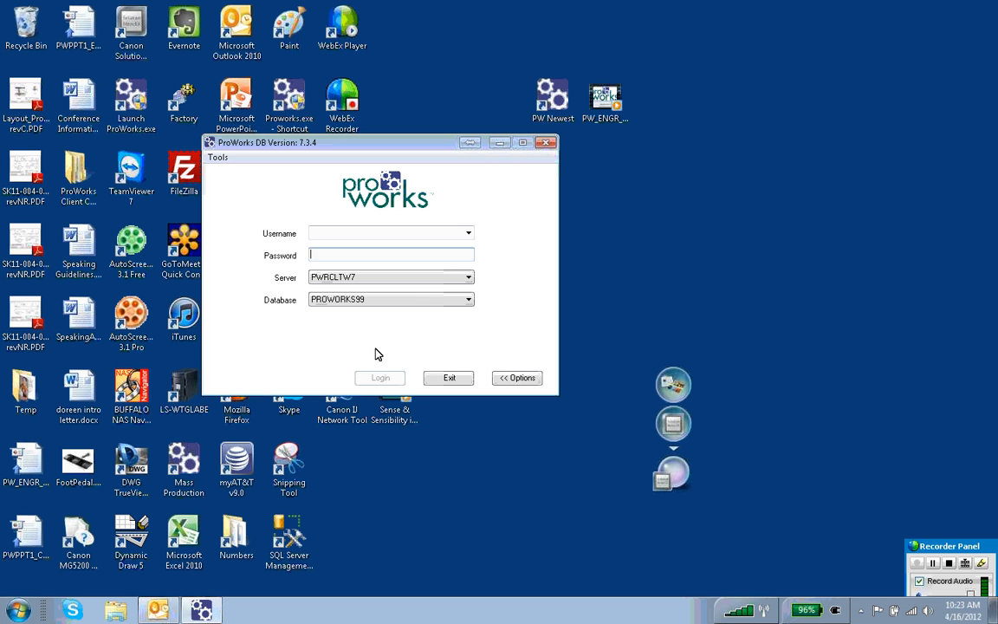
Log in to PROWORKS99 as Administrator with the account password, and check the database's template list
click(381, 232)
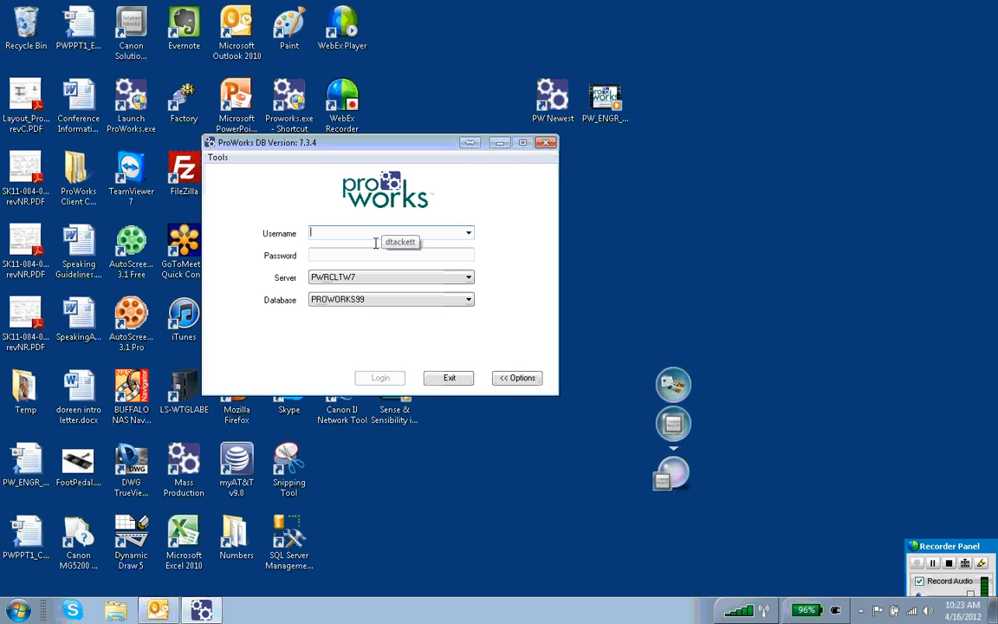
text(Administ)
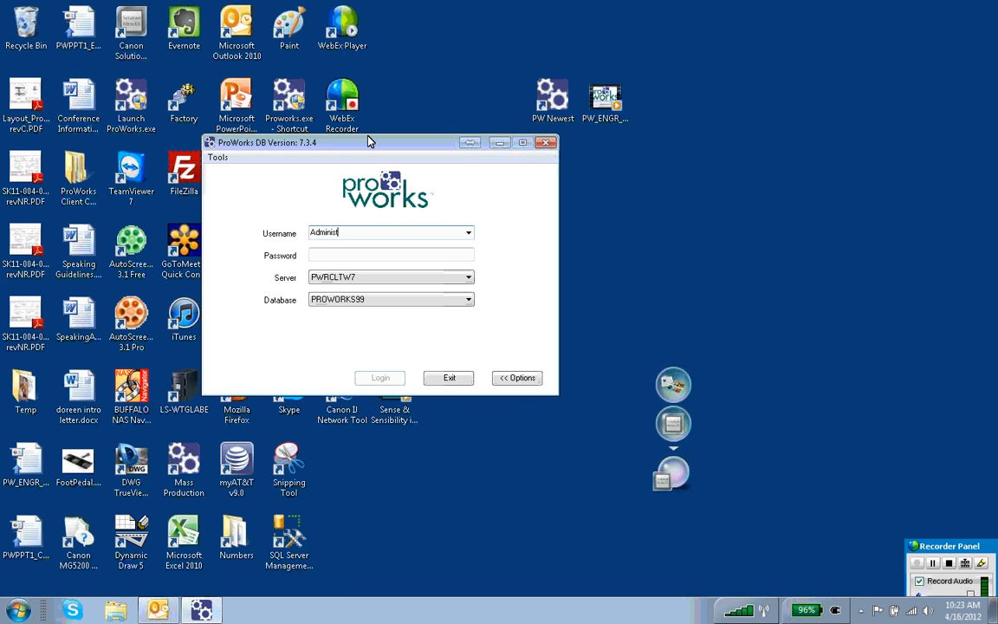
text(rator)
key(Tab)
text(****)
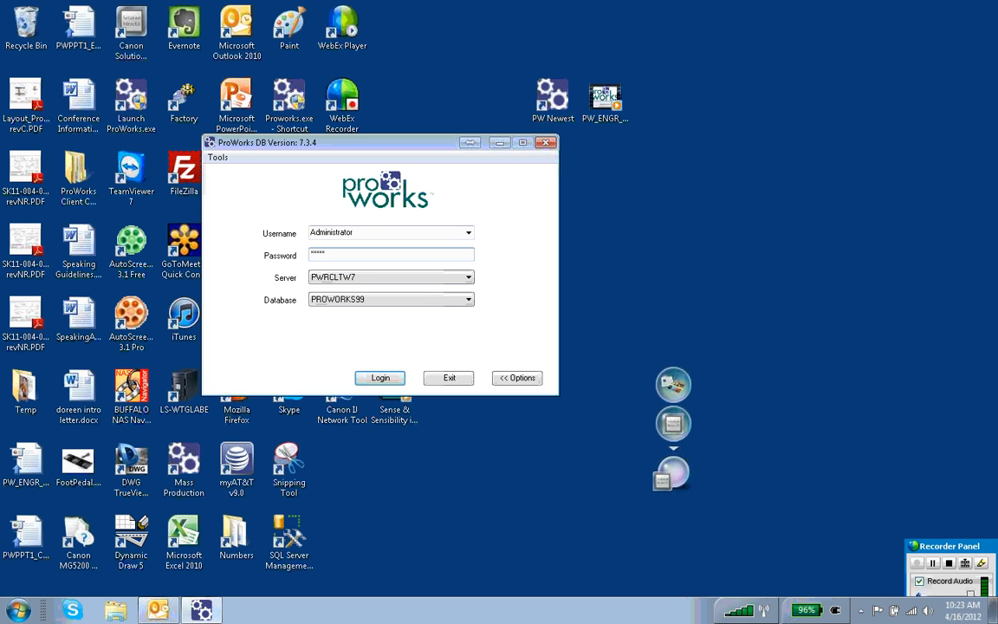
click(375, 378)
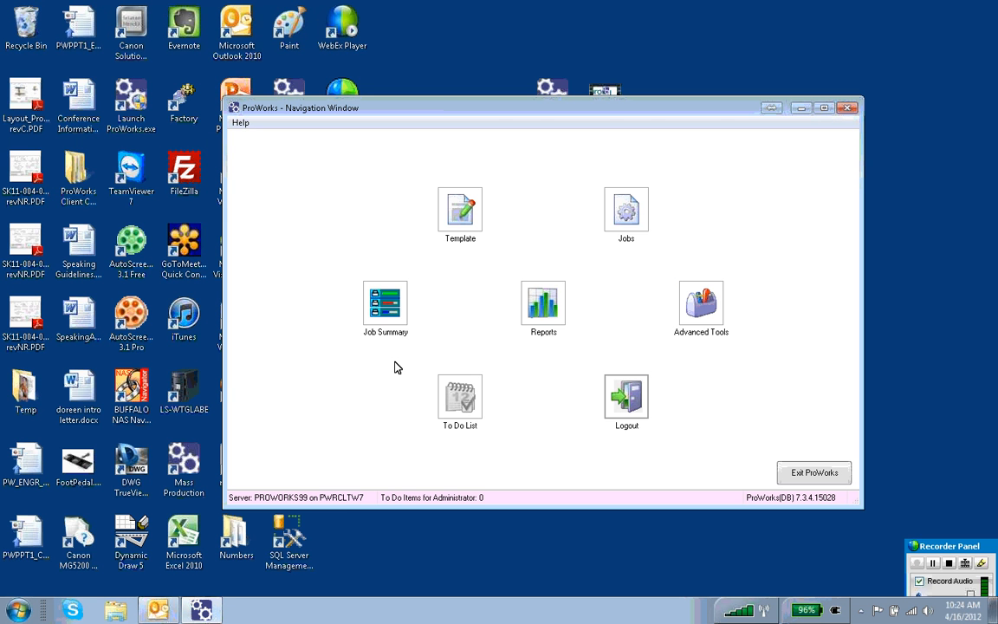
click(464, 225)
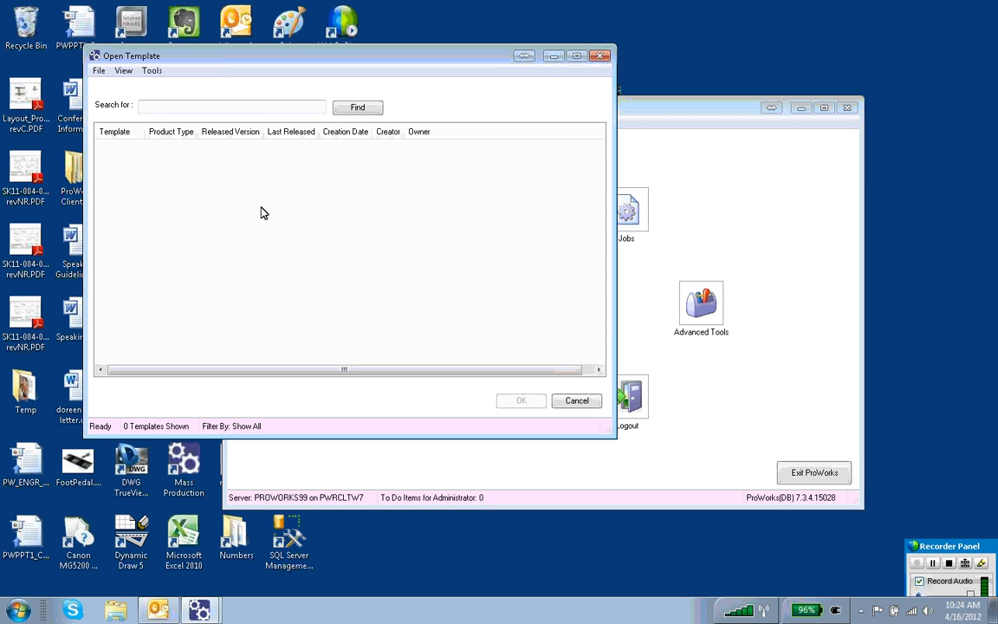
click(594, 404)
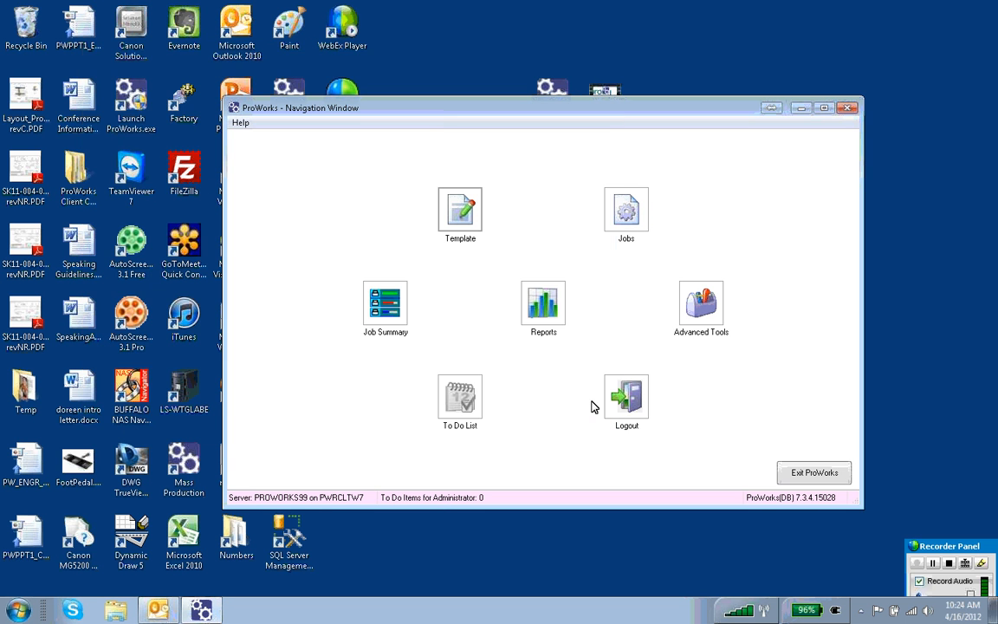
Open the User Manager from the administrator tools and start a new user account
click(696, 321)
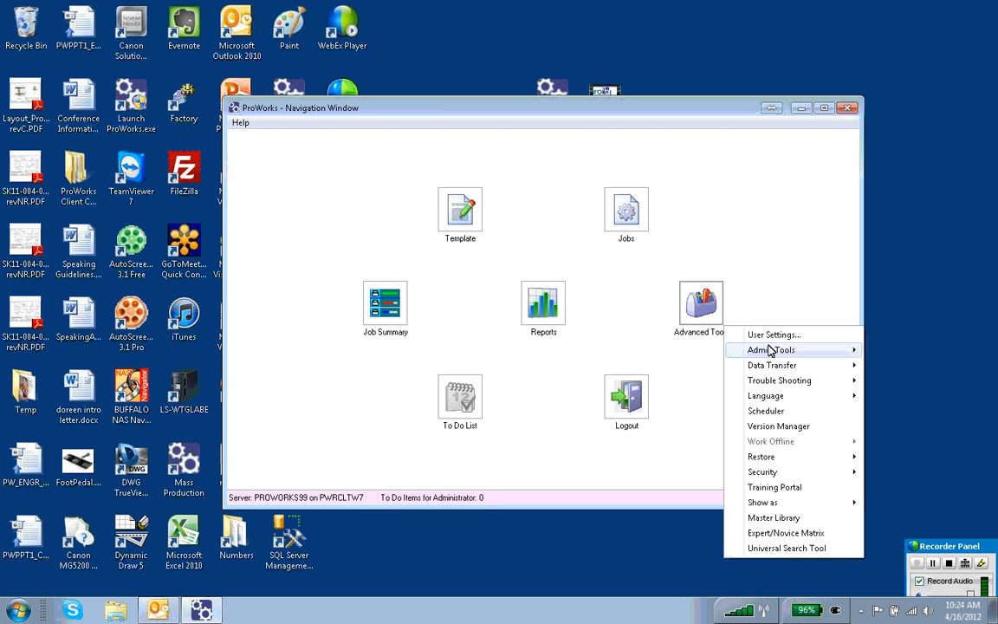
mouse_move(768, 349)
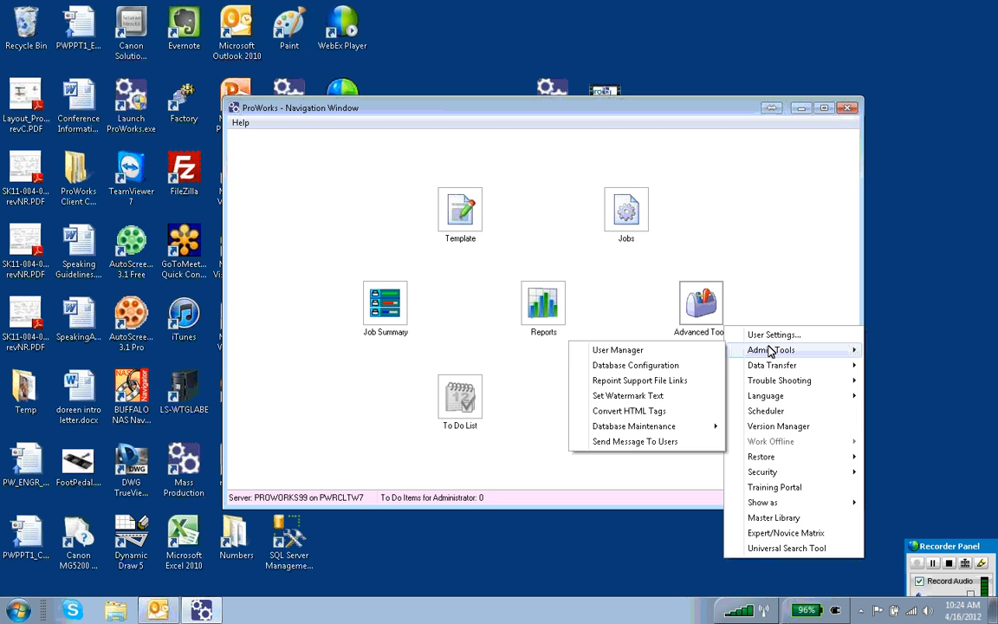
click(673, 352)
click(422, 221)
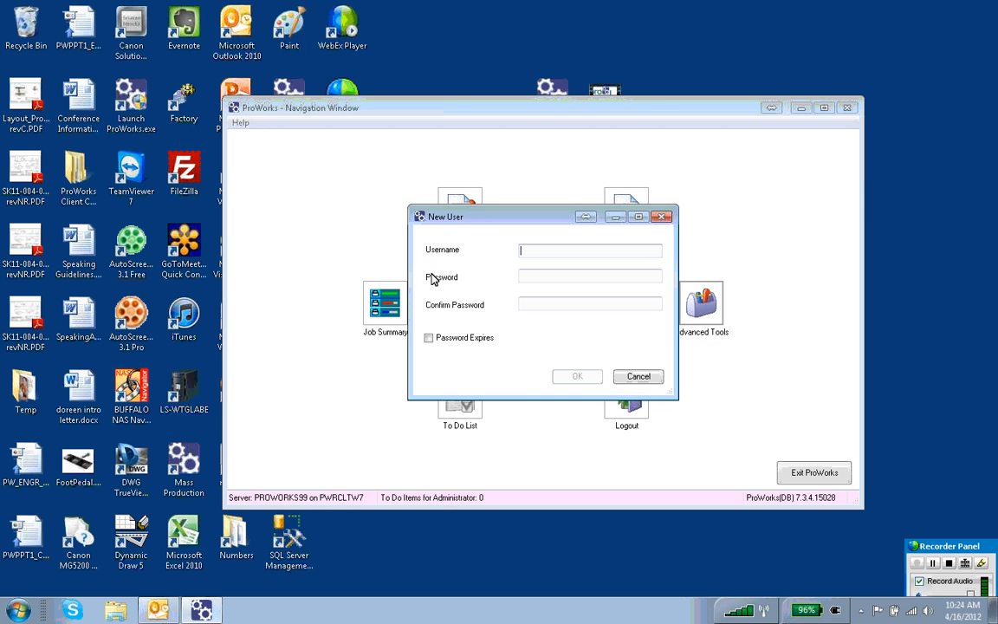